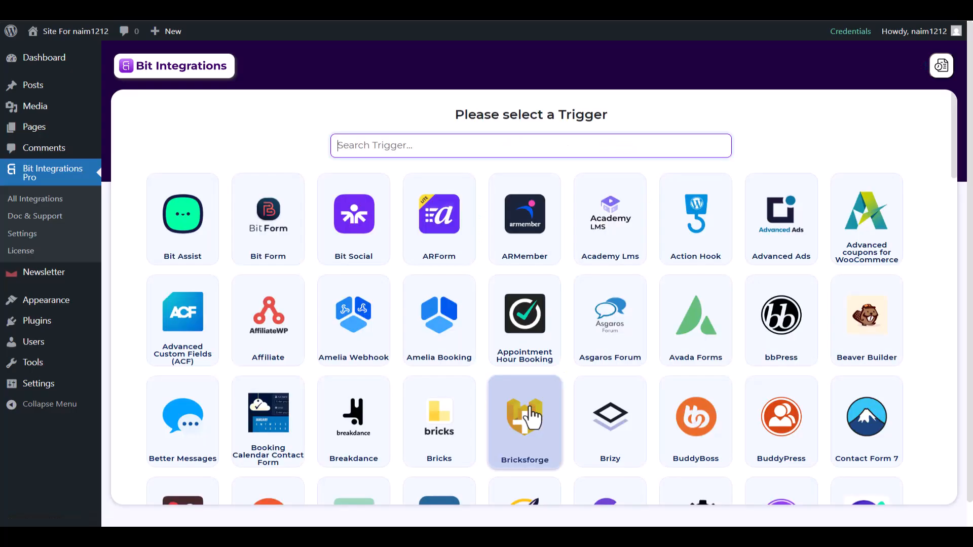
Choose the Newsletter trigger with the Subscription Form Submission form and start fetching its fields.
text(Newsletter)
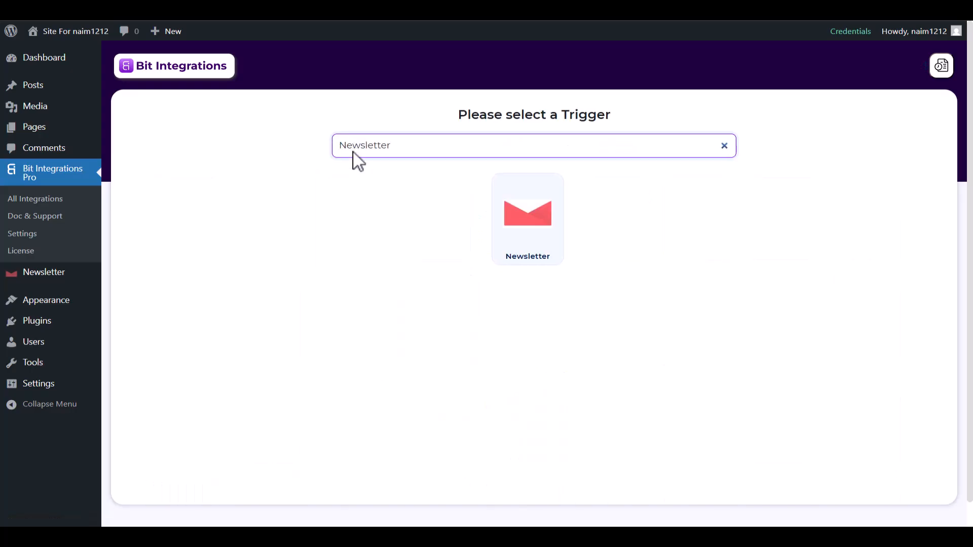
click(532, 235)
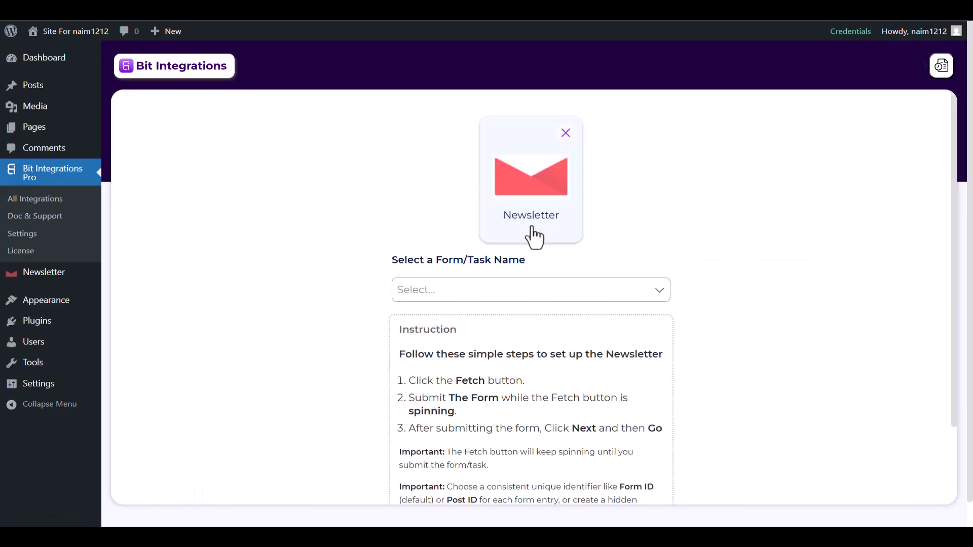
click(469, 287)
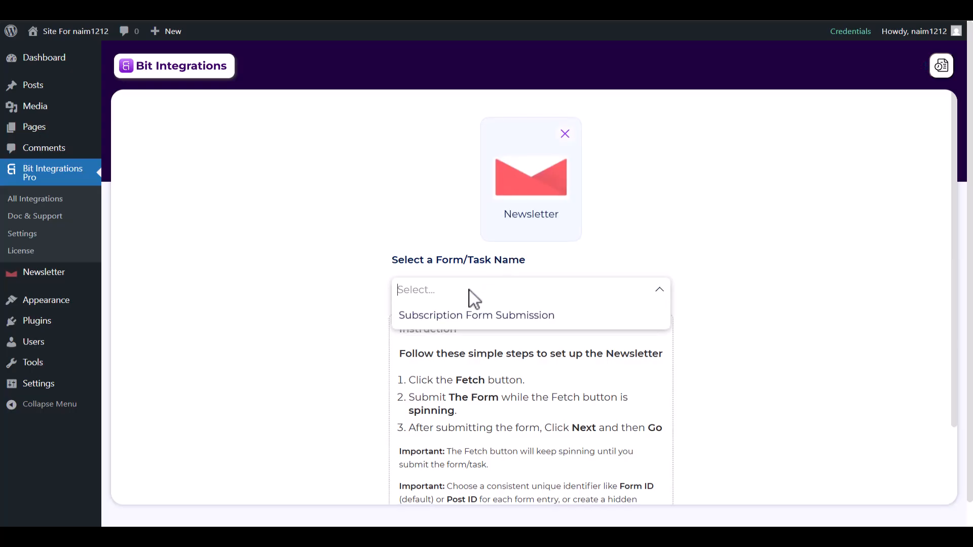
click(475, 316)
click(529, 334)
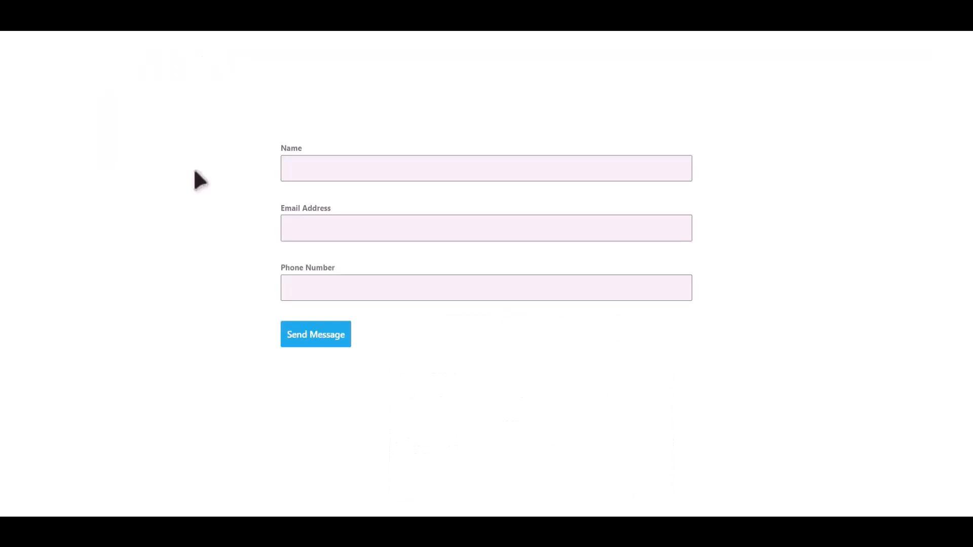
Submit the site's subscription form with name 'Bit Integrations', an e-mail address and a phone number.
click(386, 162)
text(Bit Integrations)
key(Tab)
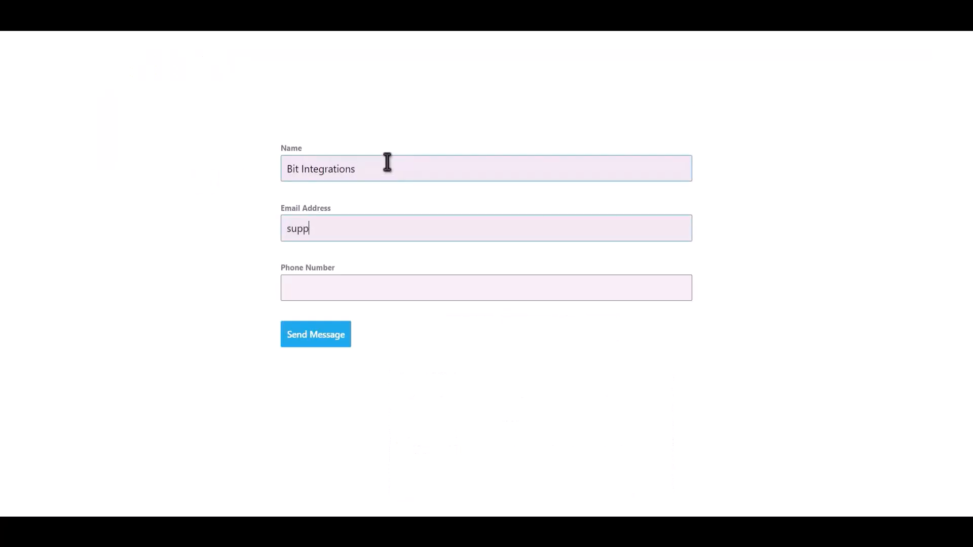
key(Tab)
text(444555666)
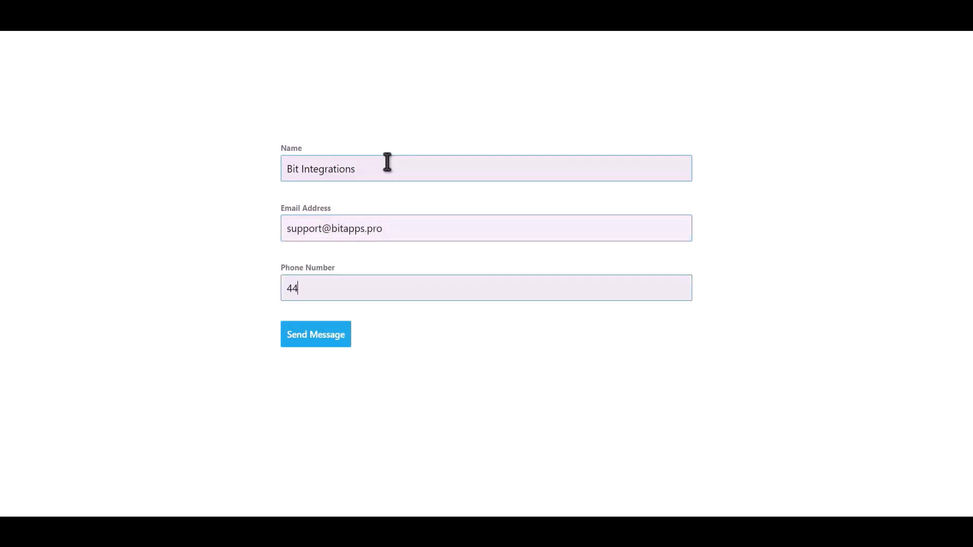
click(336, 341)
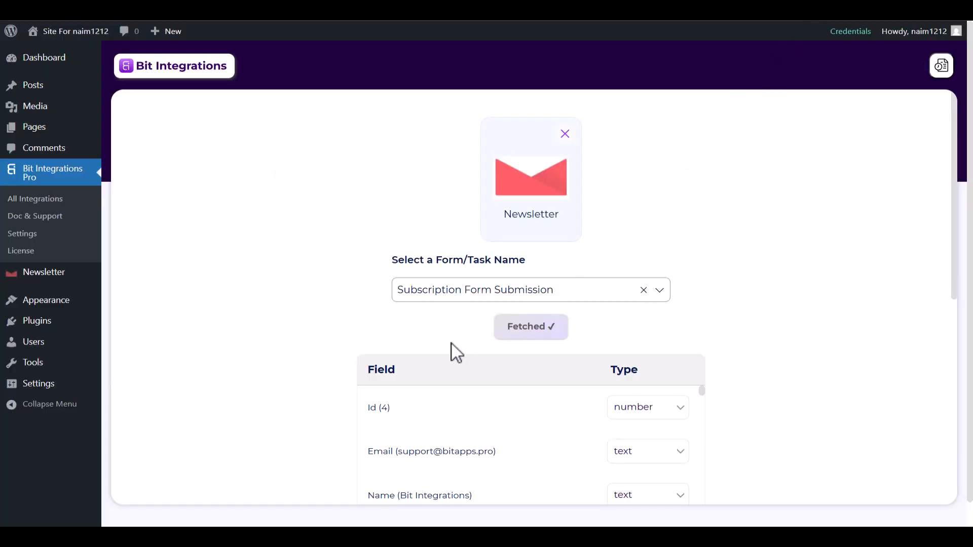
Move on from the fetched Id, Email and Name fields and pick SureTriggers as the action.
scroll(451, 343, down, 2)
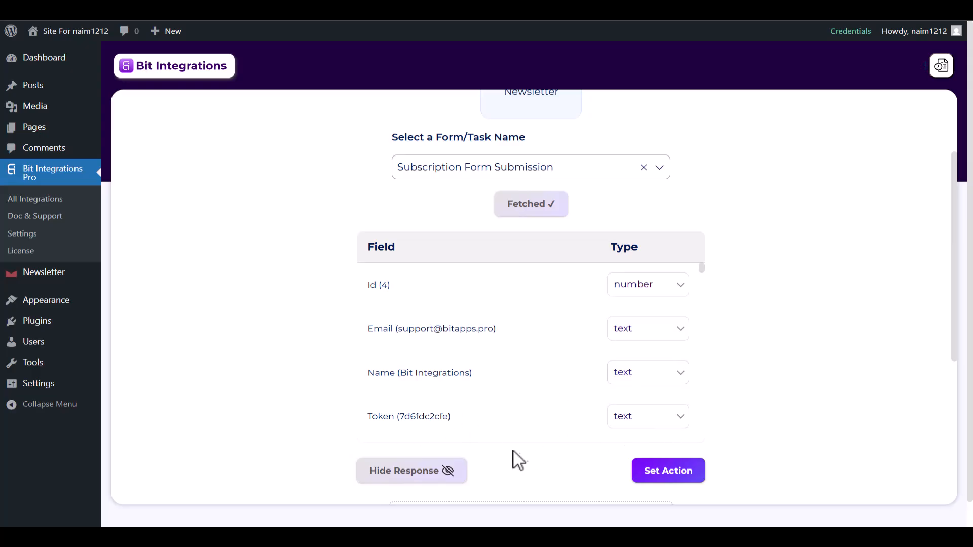
click(640, 473)
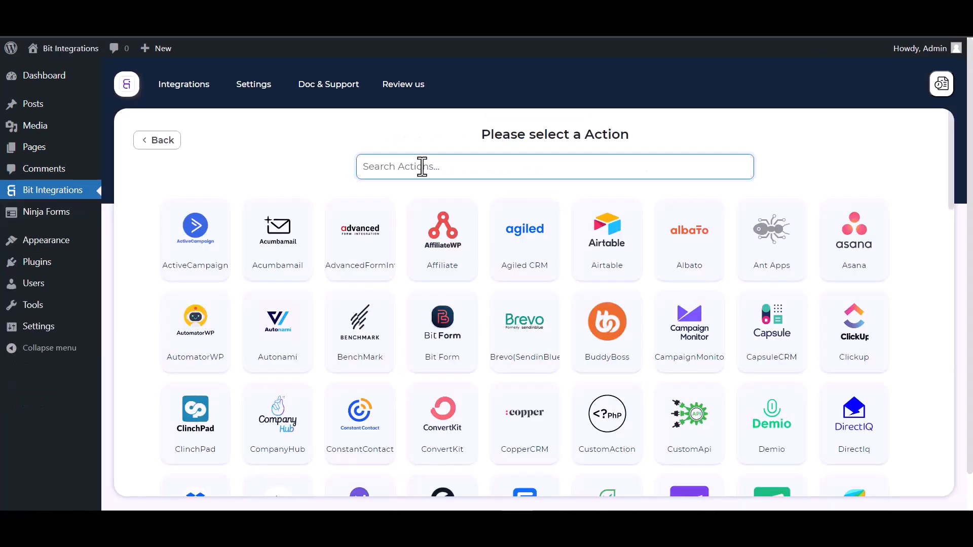
text(sure)
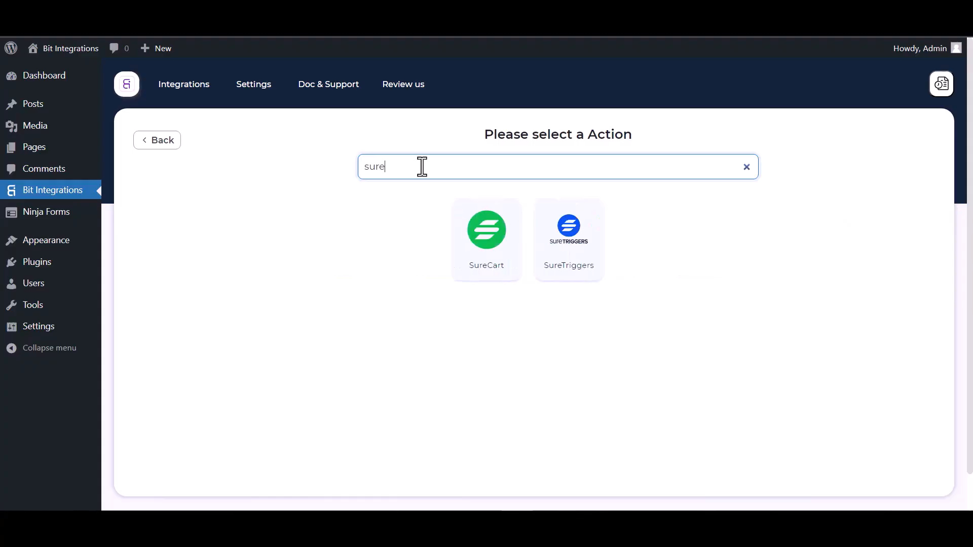
click(577, 249)
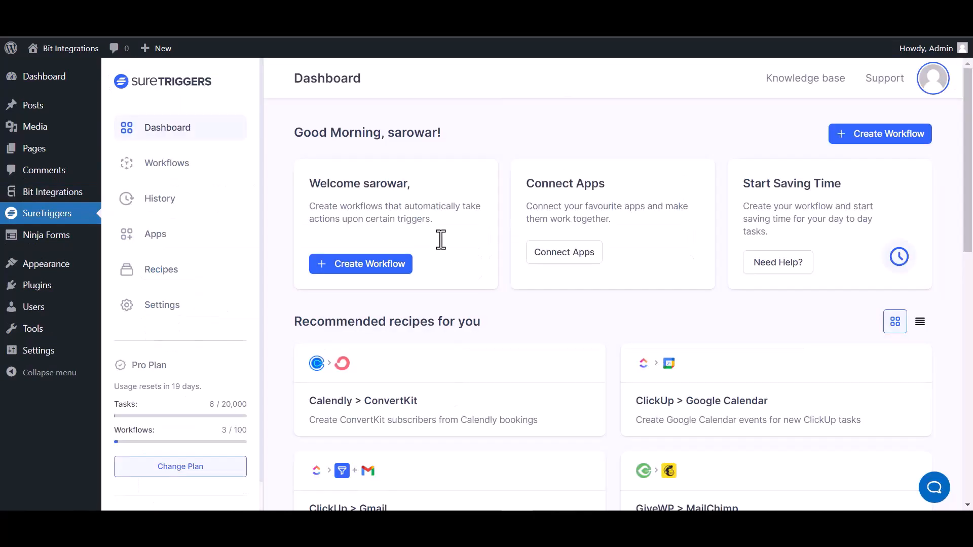
Create a SureTriggers workflow named 'Bit Integrations' and open its builder.
click(869, 137)
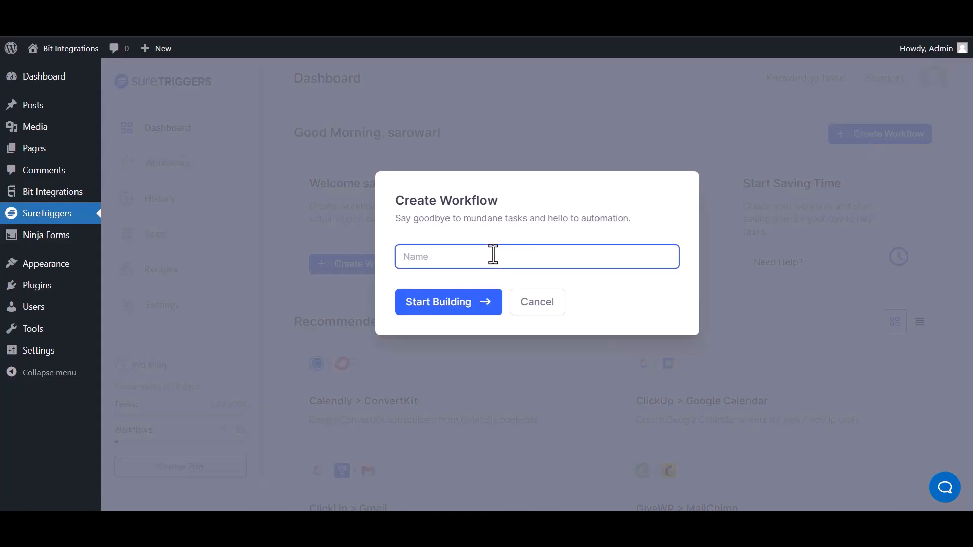
text(Bit Integrations)
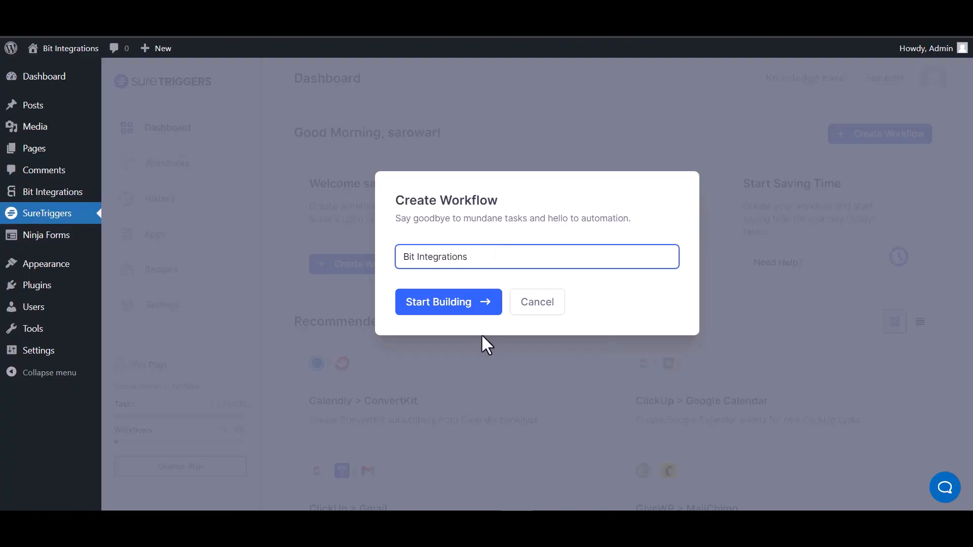
click(456, 307)
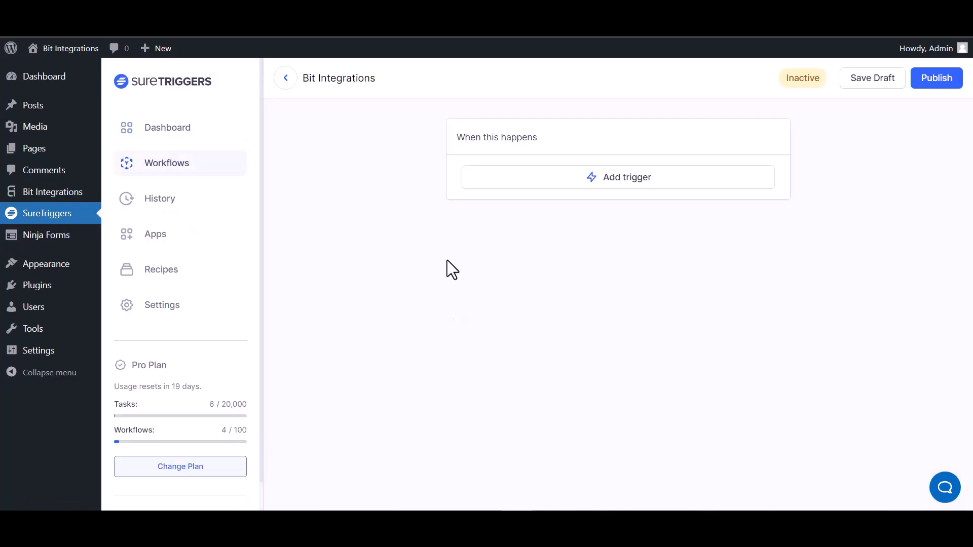
Add a Webhooks Catch Webhook trigger and paste its URL into Bit Integrations' webhook link.
click(640, 184)
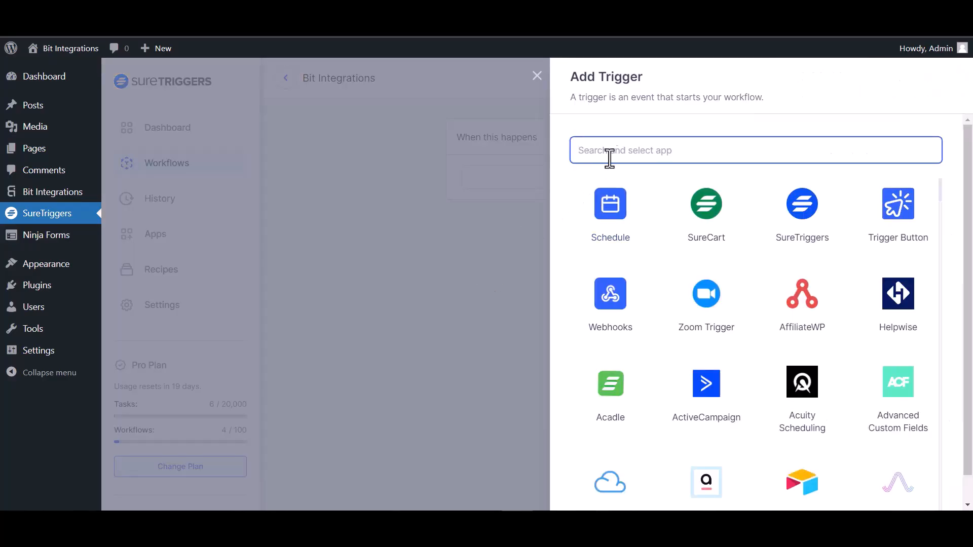
text(web)
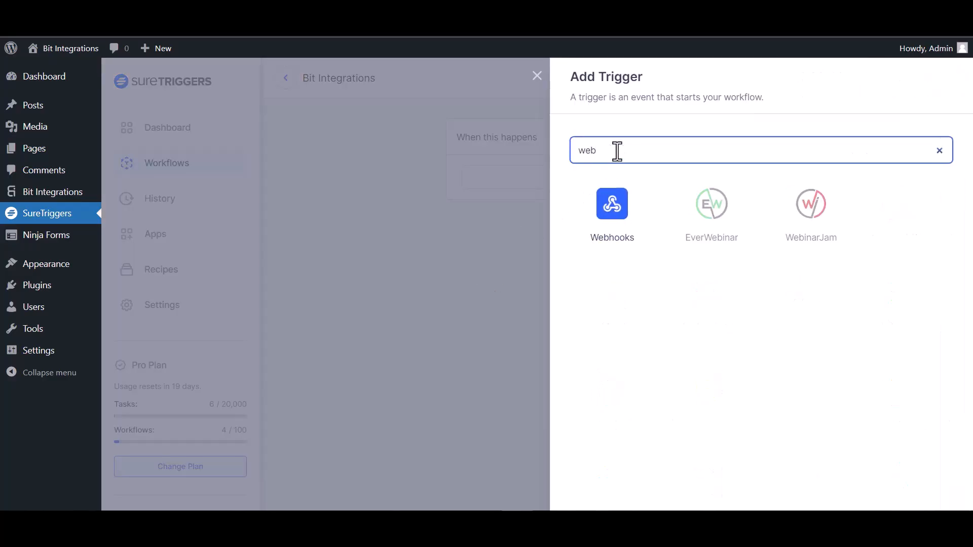
click(624, 225)
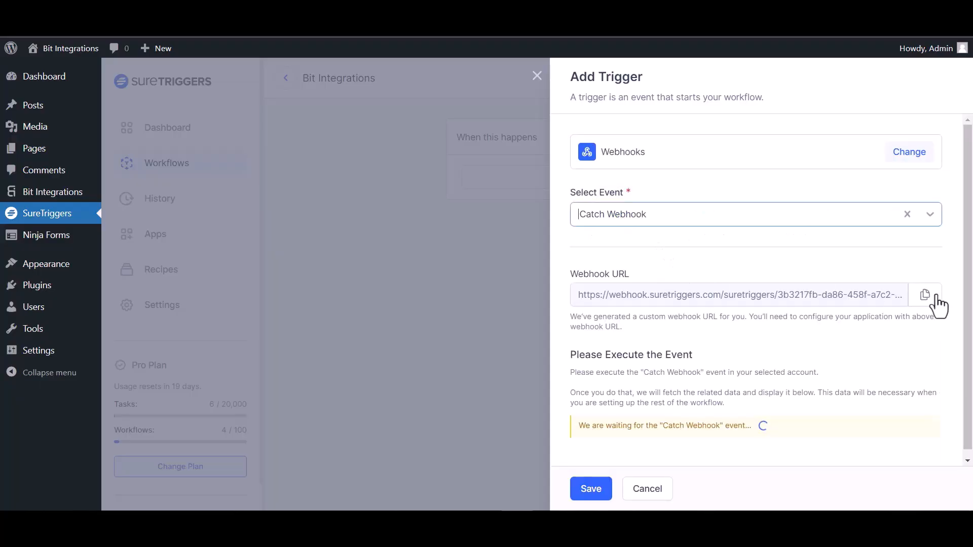
click(925, 295)
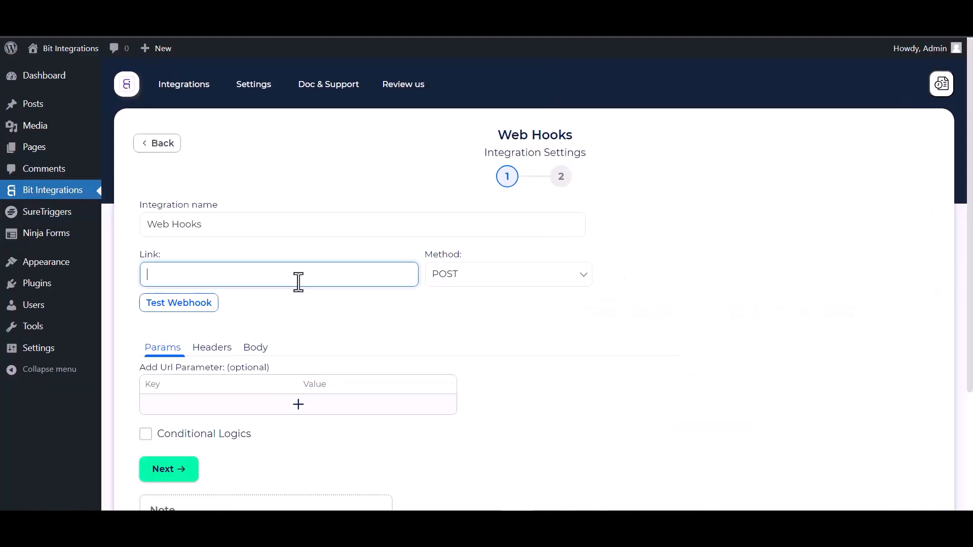
key(ctrl+v)
Set the webhook body to send all data as application/json.
click(256, 348)
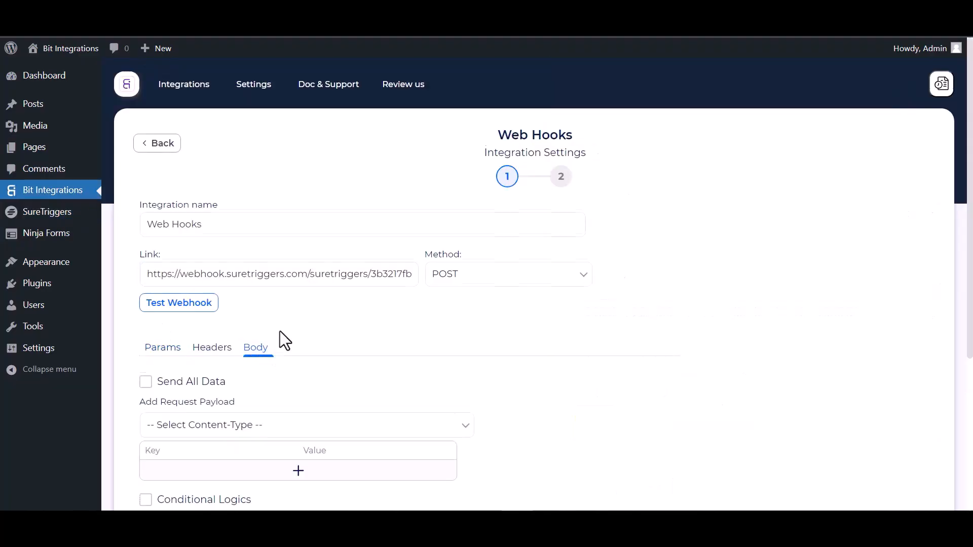
scroll(279, 330, down, 3)
click(155, 261)
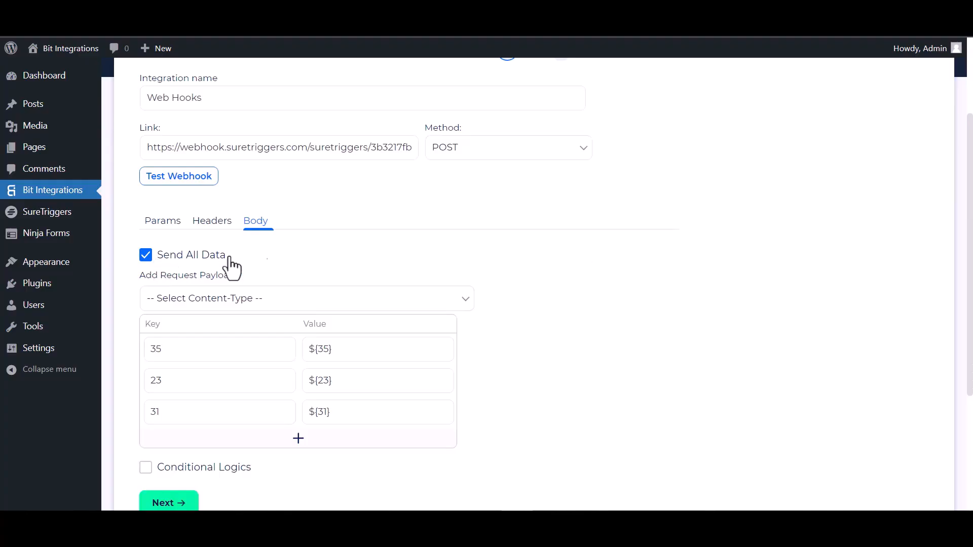
click(242, 302)
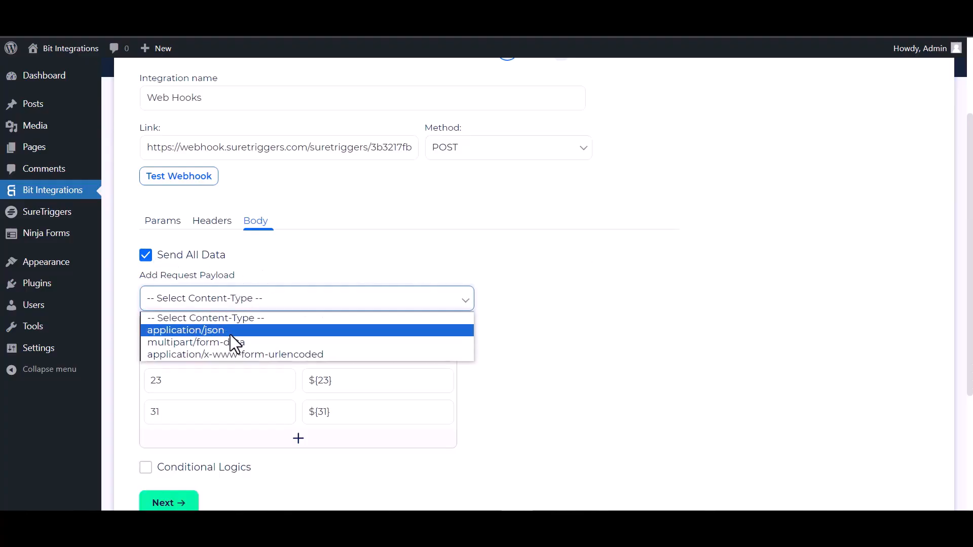
click(230, 331)
Send a test webhook and save the SureTriggers trigger with the captured fields 23, 31 and 35.
click(191, 186)
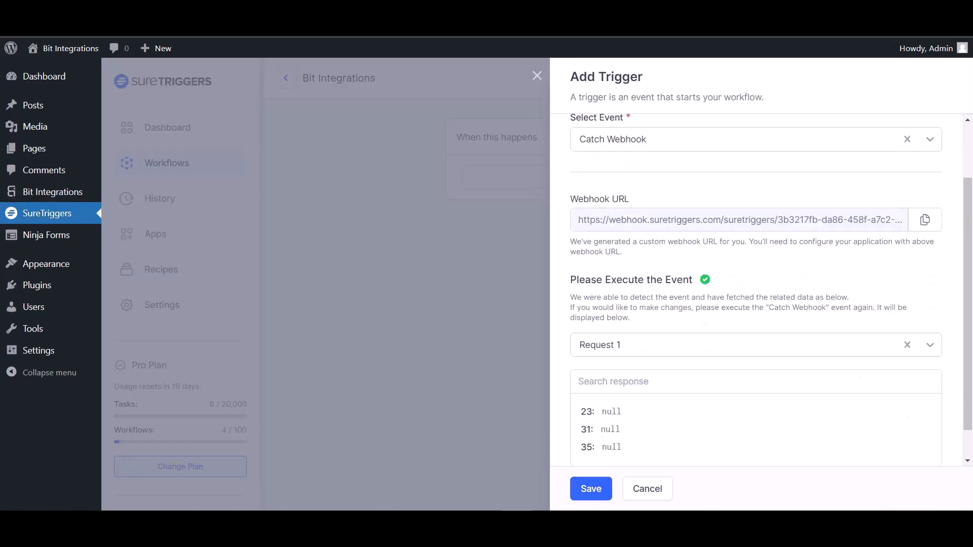
scroll(674, 304, down, 1)
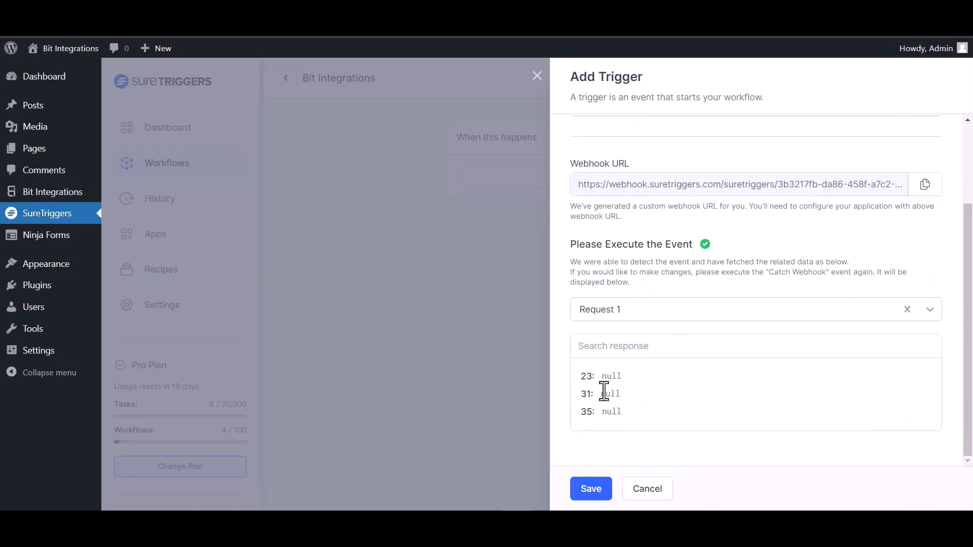
click(599, 487)
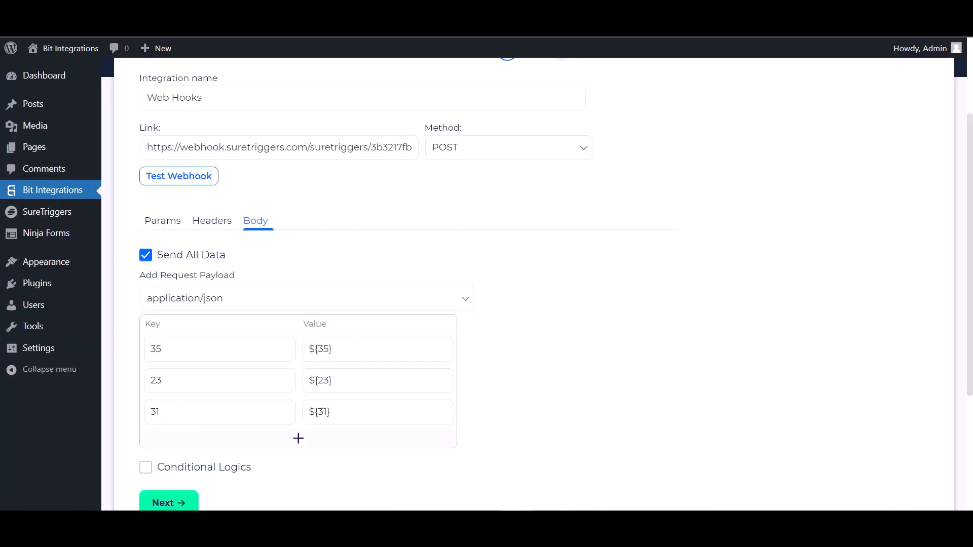
scroll(147, 283, down, 4)
Finish and save the Web Hooks integration with conditional logic turned off.
click(145, 276)
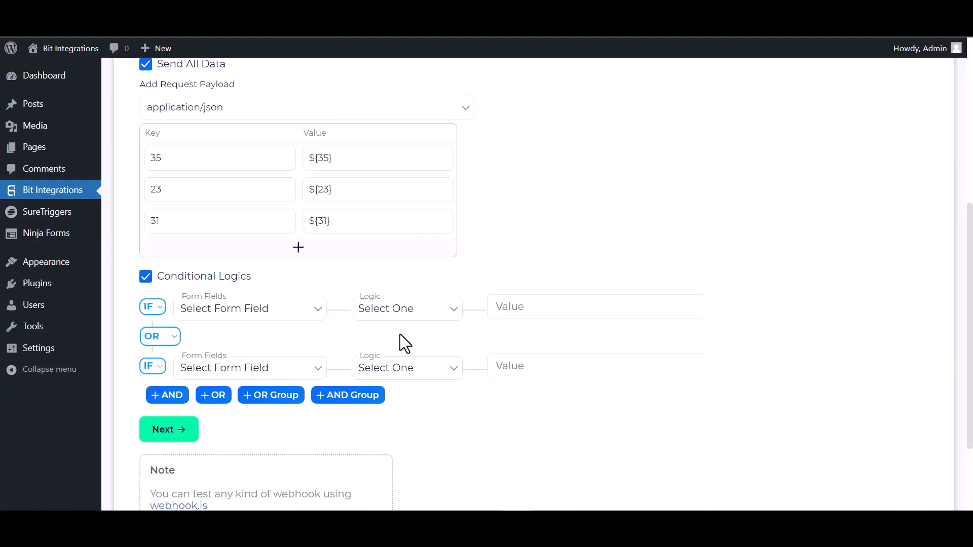
click(145, 277)
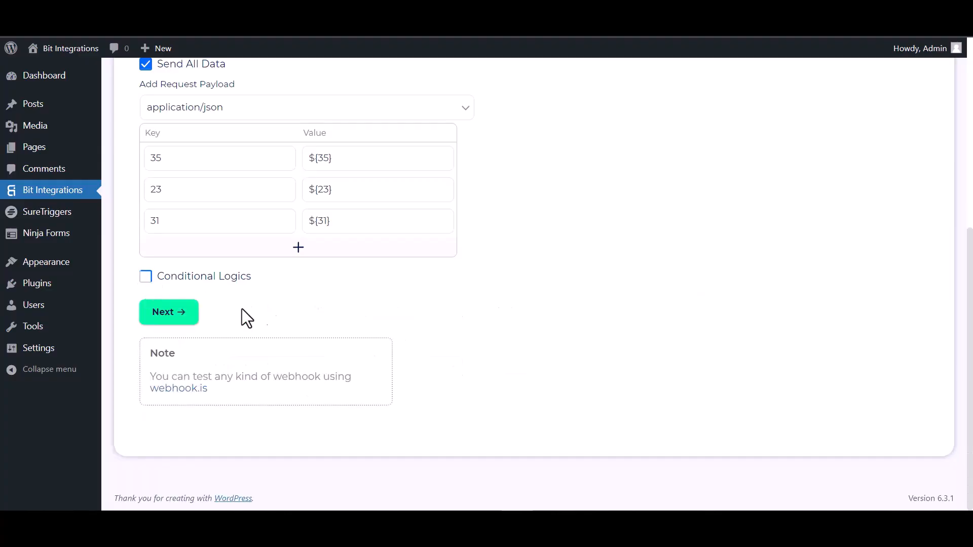
click(174, 315)
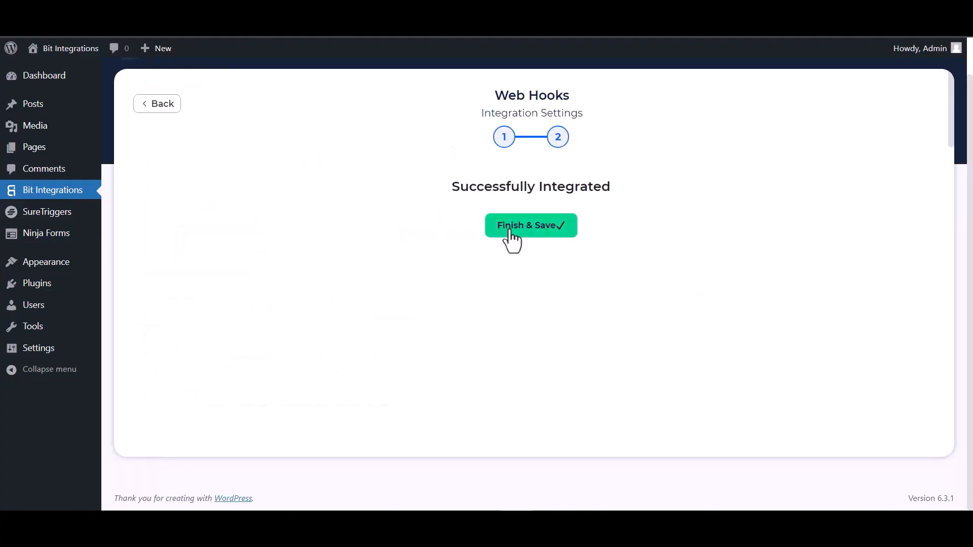
click(509, 232)
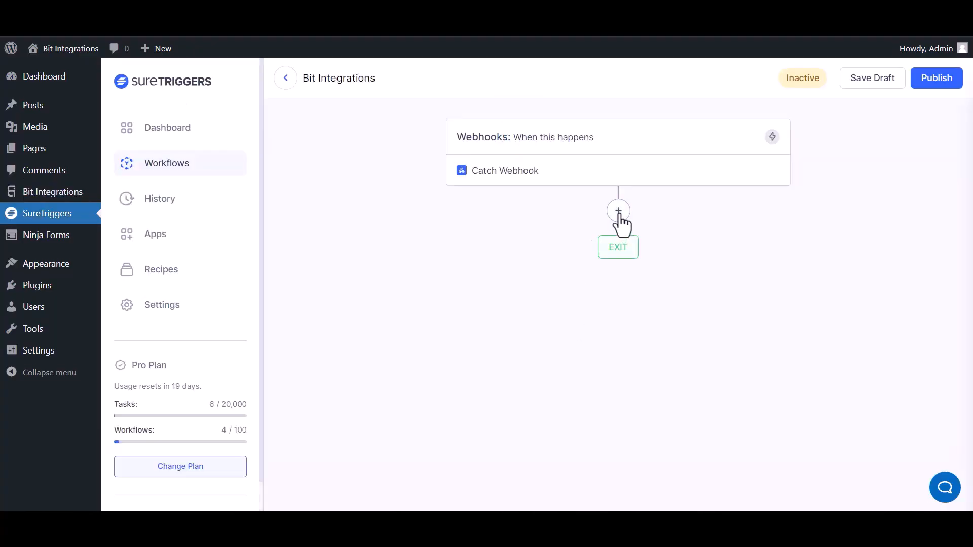
Add an AirTable Create Record action after Catch Webhook using the first AirTable connection.
click(619, 213)
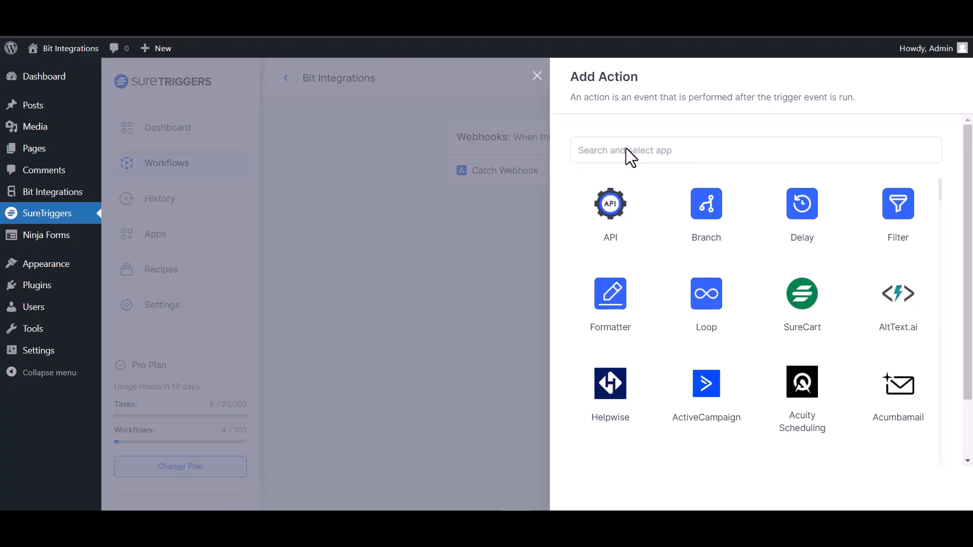
click(639, 154)
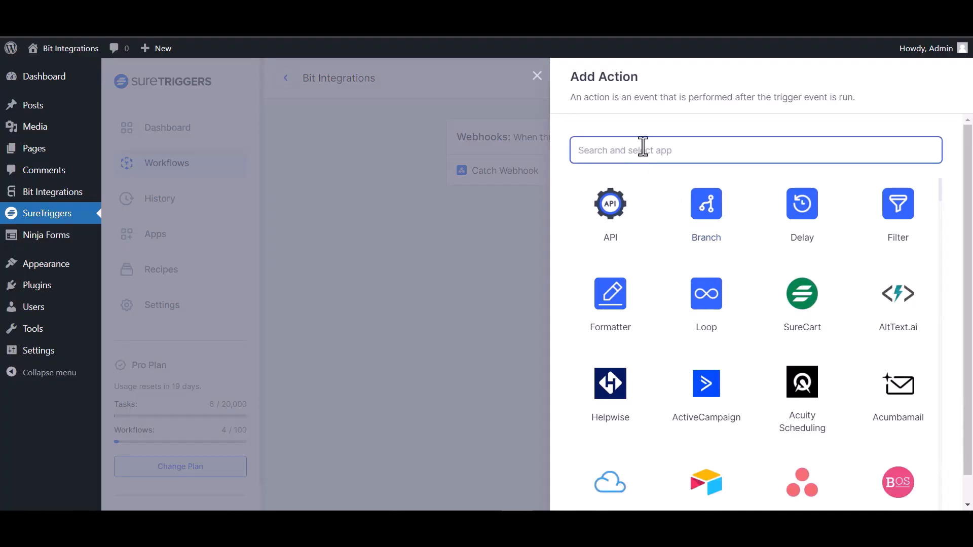
text(air)
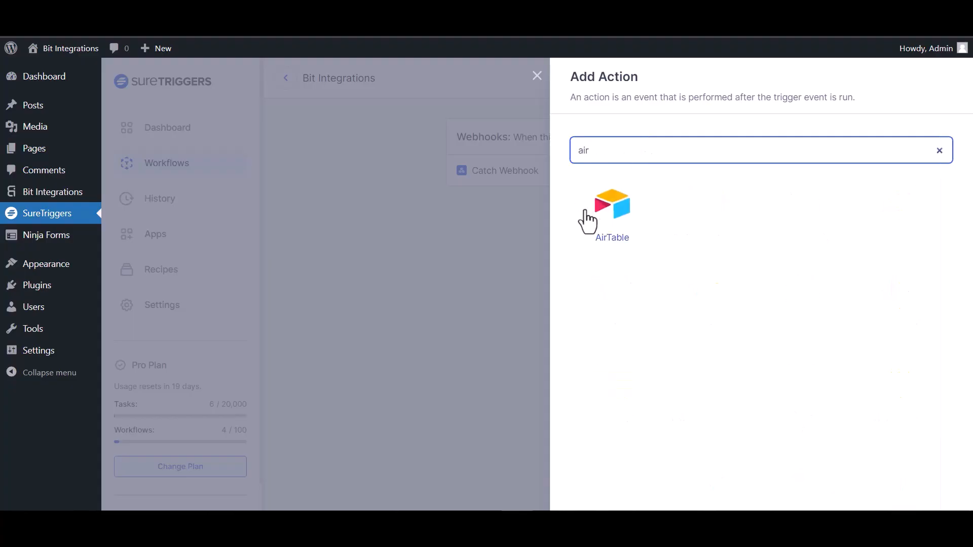
click(614, 213)
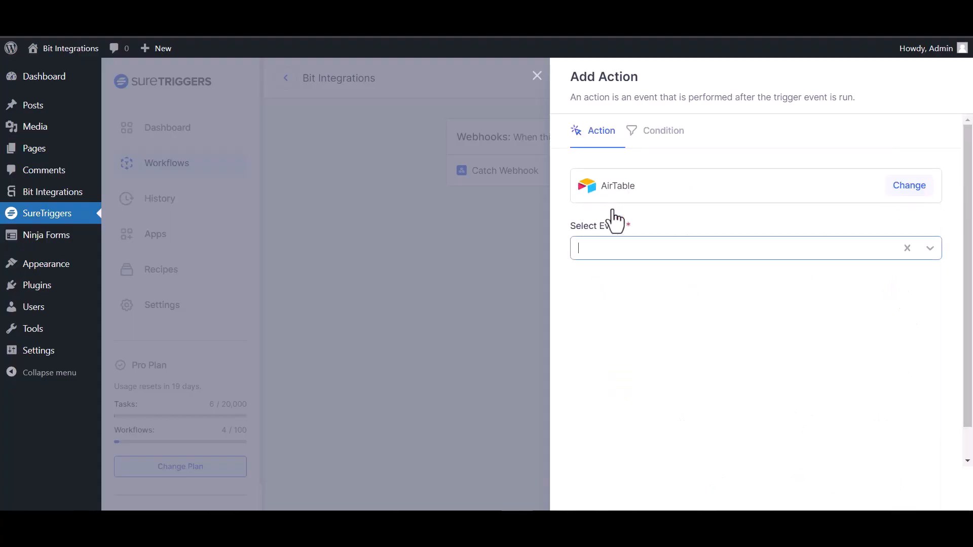
click(698, 256)
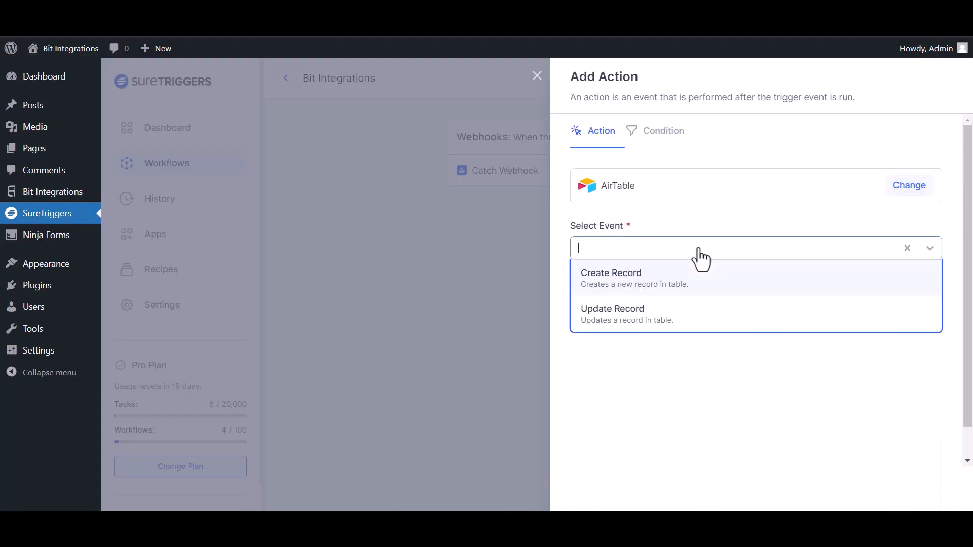
click(653, 283)
click(682, 311)
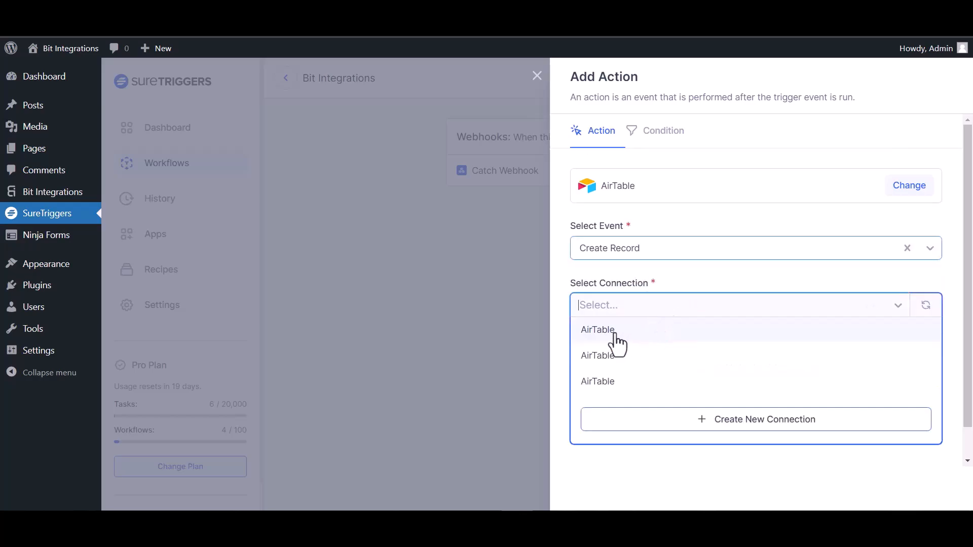
click(615, 331)
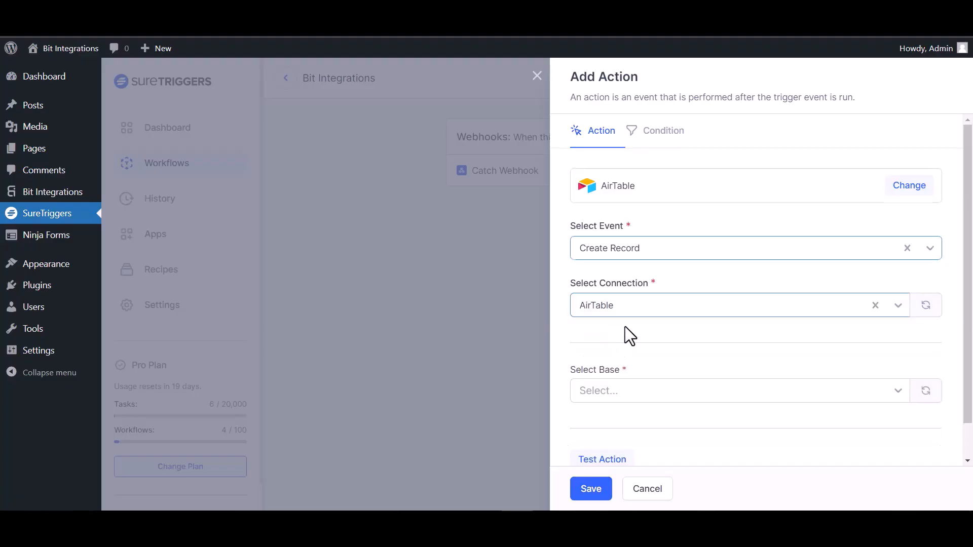
Target the 'bit integration' base and Table 1 in the AirTable action.
scroll(625, 327, down, 1)
click(634, 352)
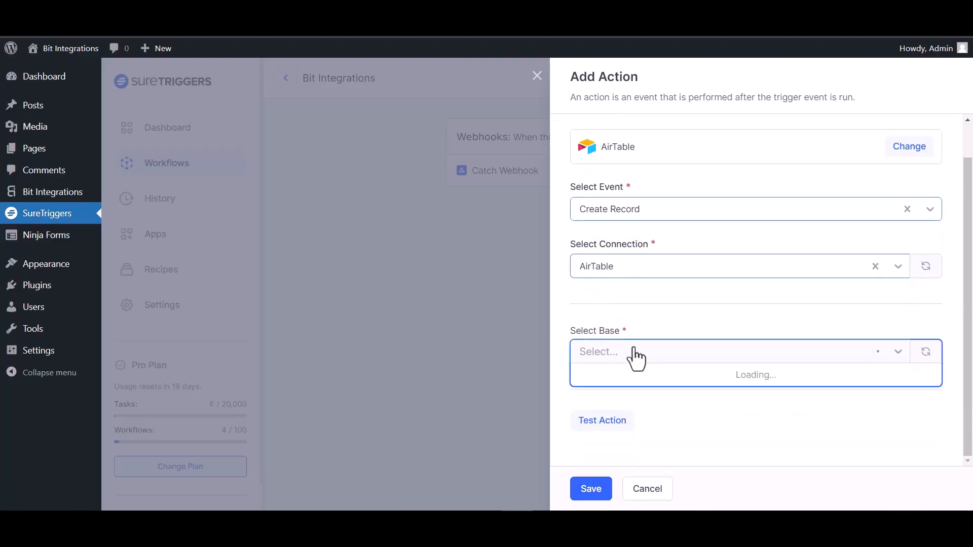
click(636, 374)
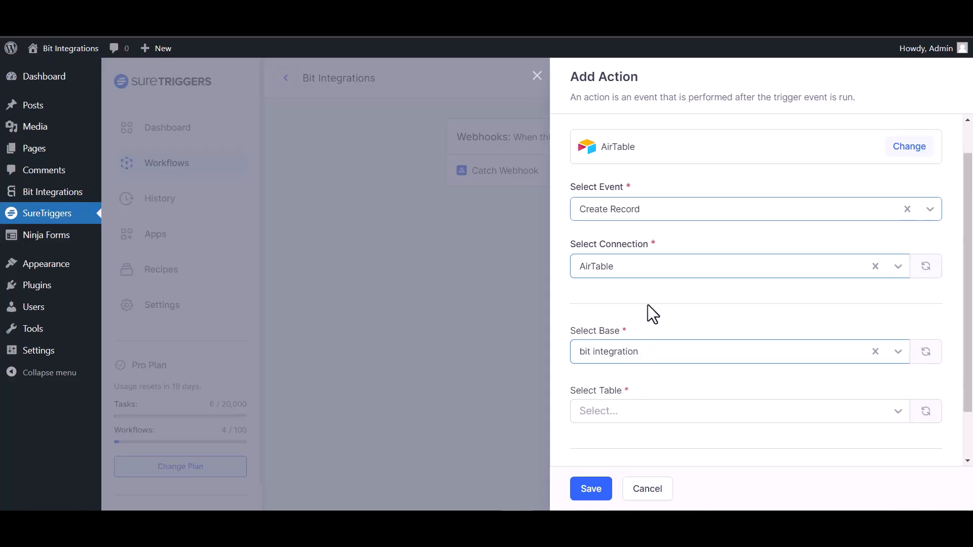
scroll(649, 298, down, 2)
click(661, 354)
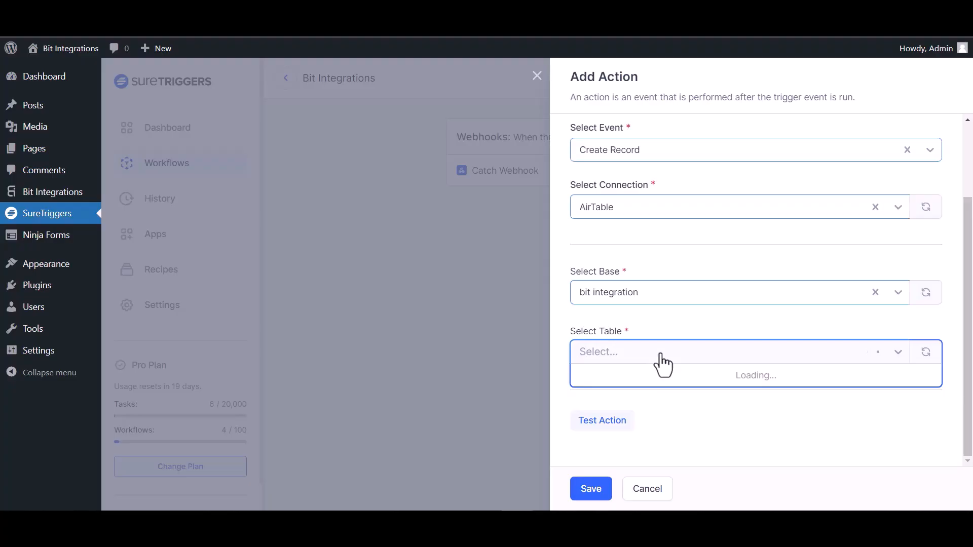
click(629, 377)
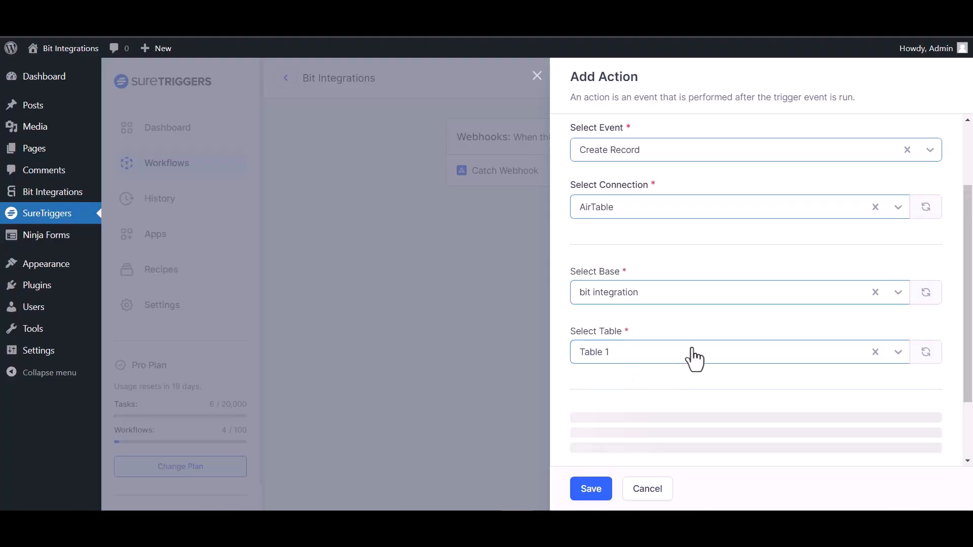
Map Name to webhook field 35 and Email to webhook field 23.
scroll(694, 358, down, 5)
click(924, 274)
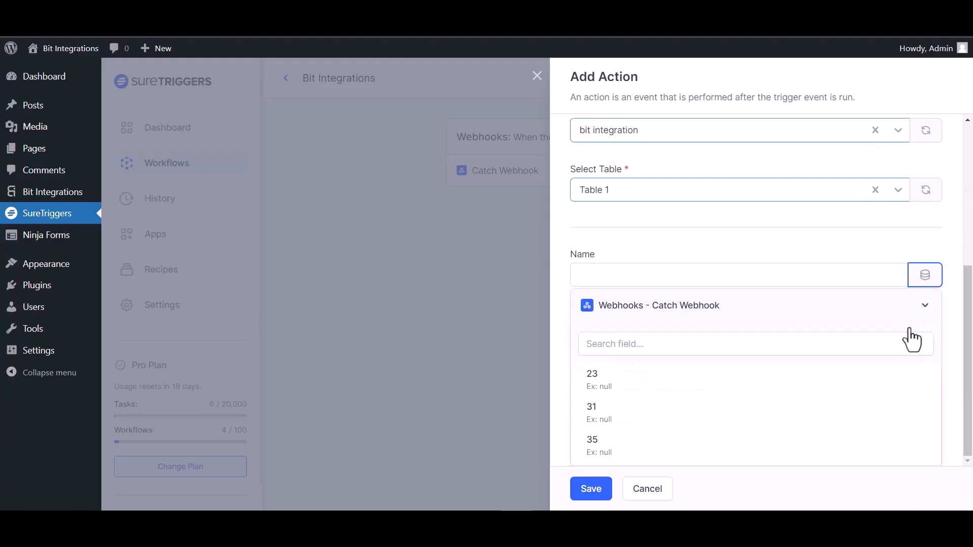
click(599, 446)
click(925, 356)
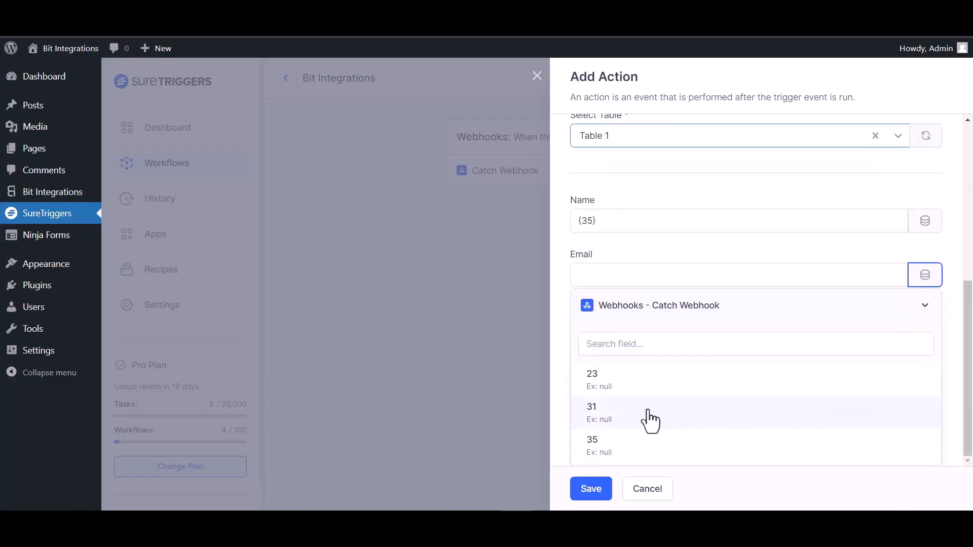
click(630, 385)
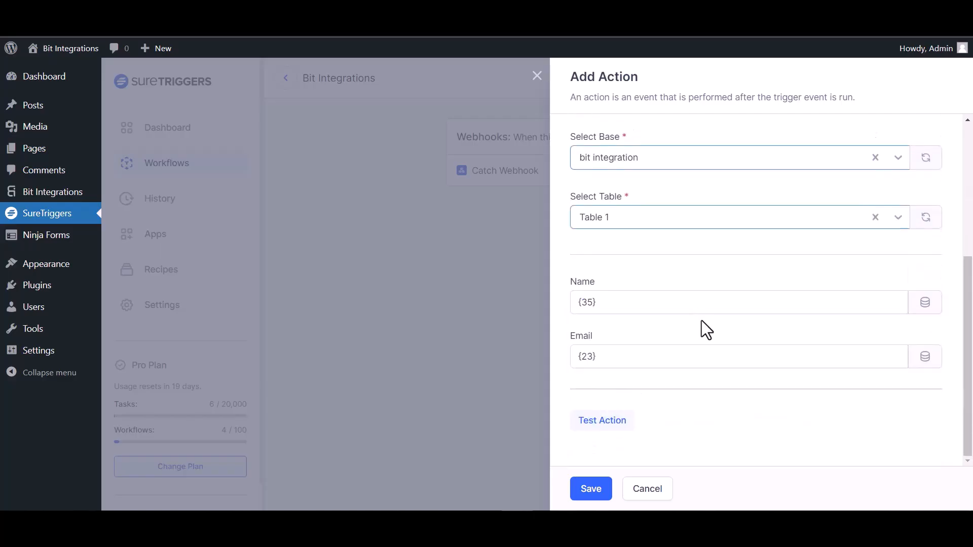
Test and save the AirTable action, then publish the workflow as Active.
click(614, 424)
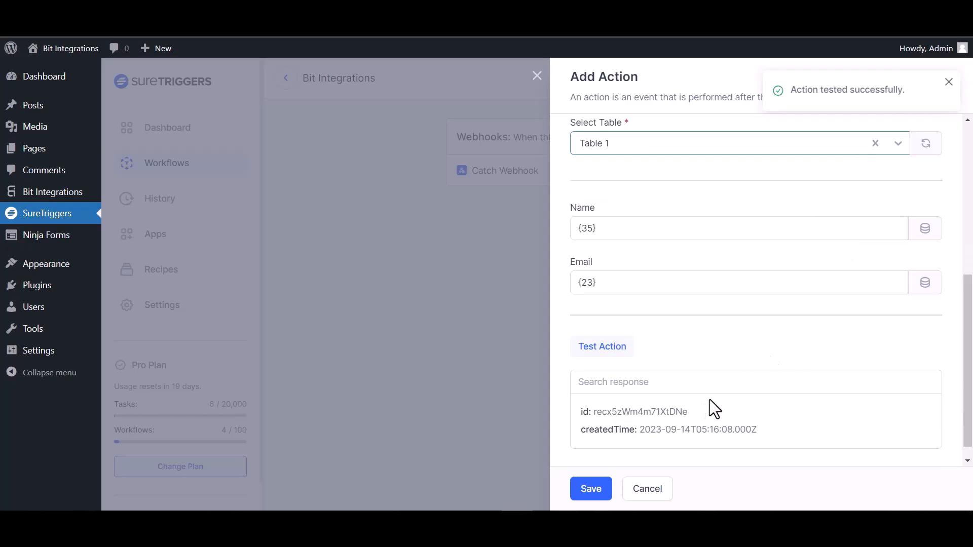
click(588, 489)
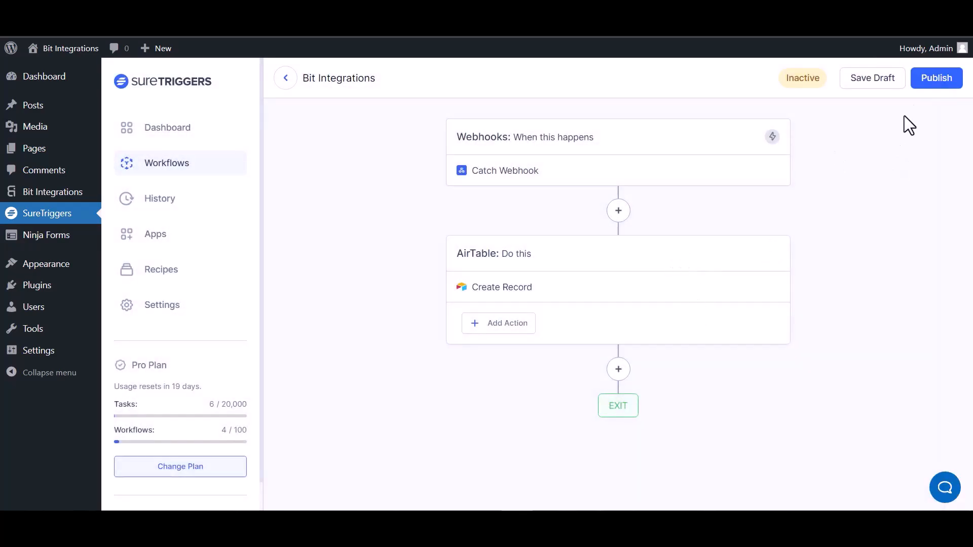
click(936, 80)
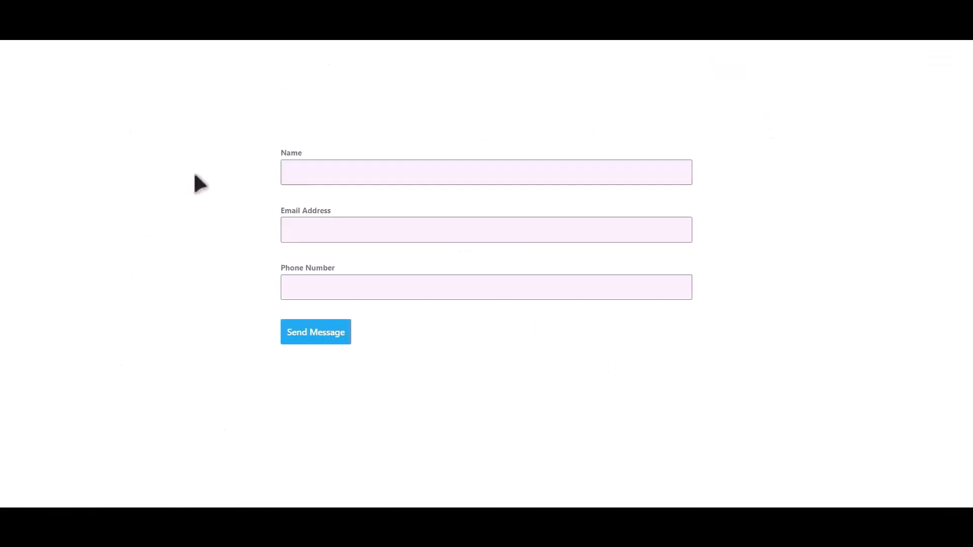
Submit the subscription form again with name 'Bit Integrations', an e-mail address and a phone number.
click(387, 166)
text(B)
text(it Integra)
text(tions)
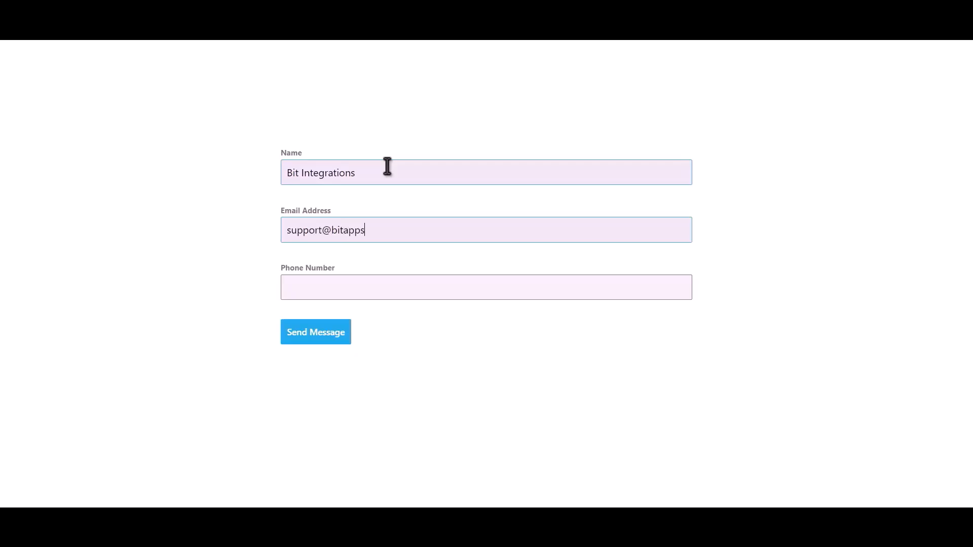
text(444555666)
click(337, 336)
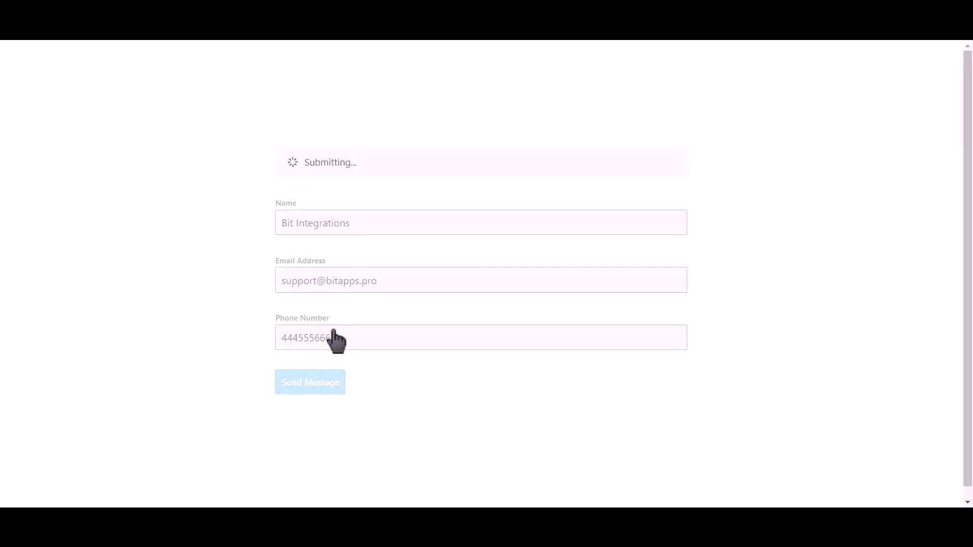